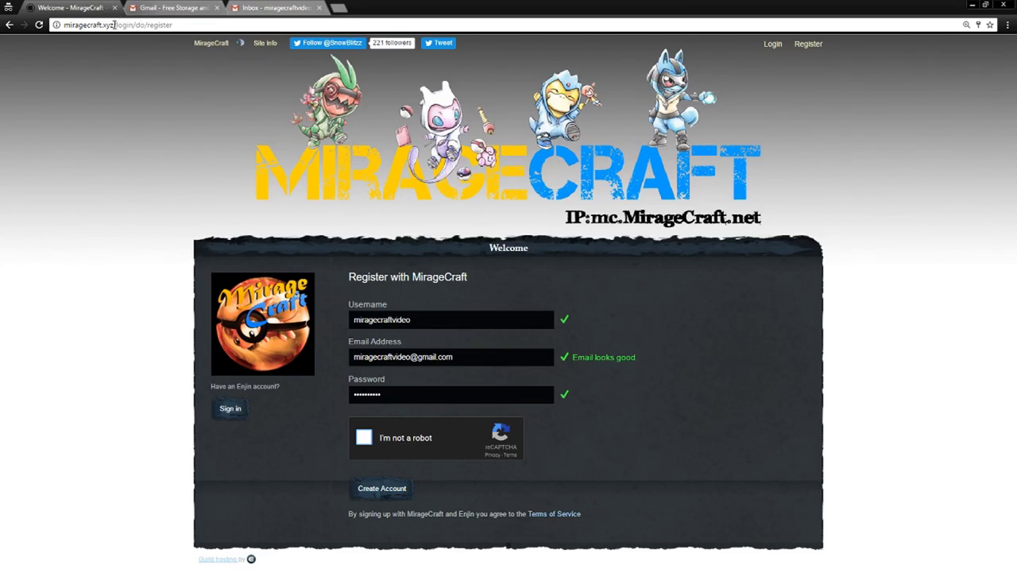
Step: Review the Username, Email and Password entries on the Register form, then tick 'I'm not a robot'
left_click_drag(116, 25, 10, 29)
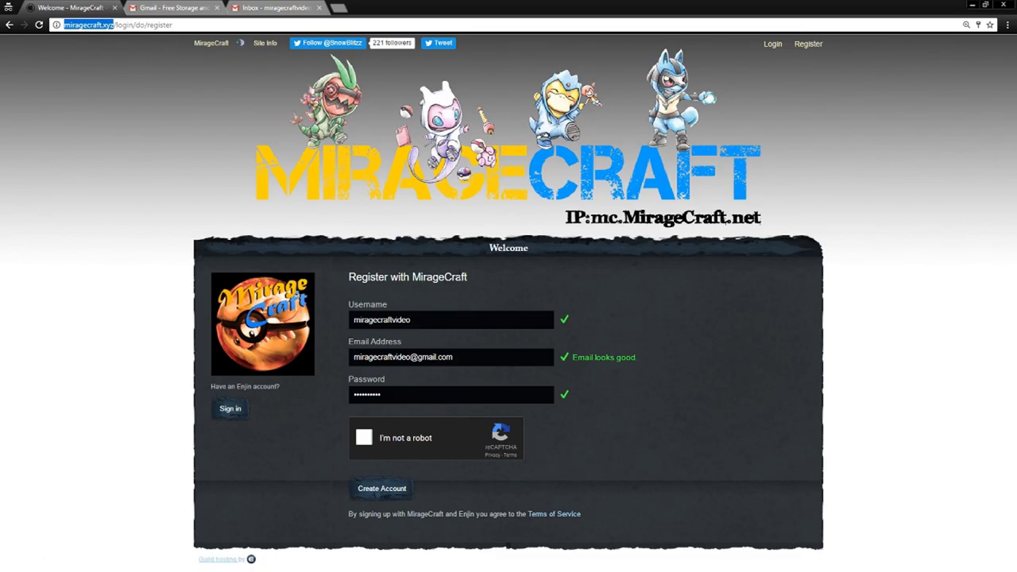
left_click(657, 326)
left_click_drag(464, 364, 310, 353)
left_click(432, 393)
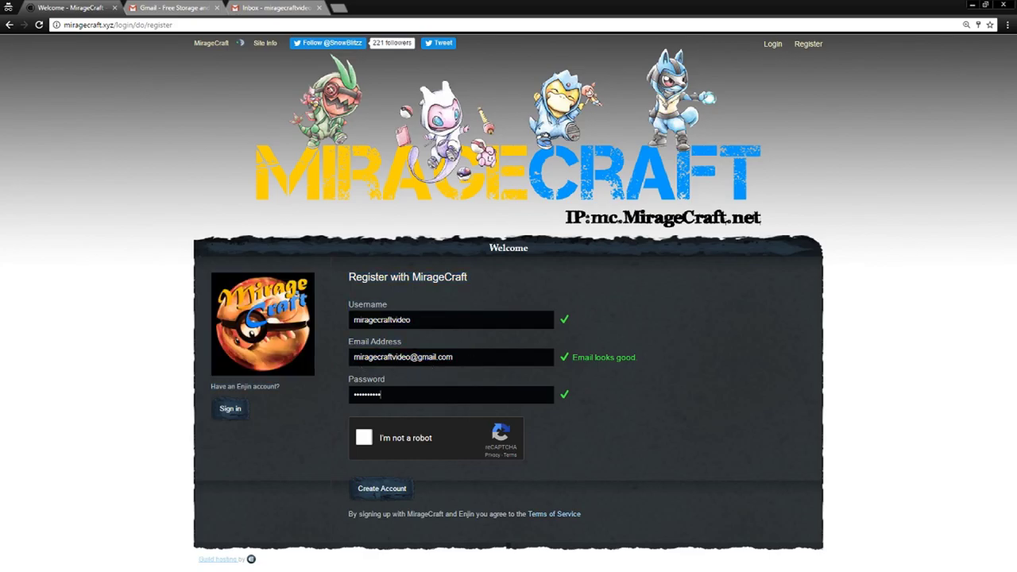
double_click(382, 319)
left_click(511, 354)
key("Escape")
key("ctrl+a")
left_click(365, 438)
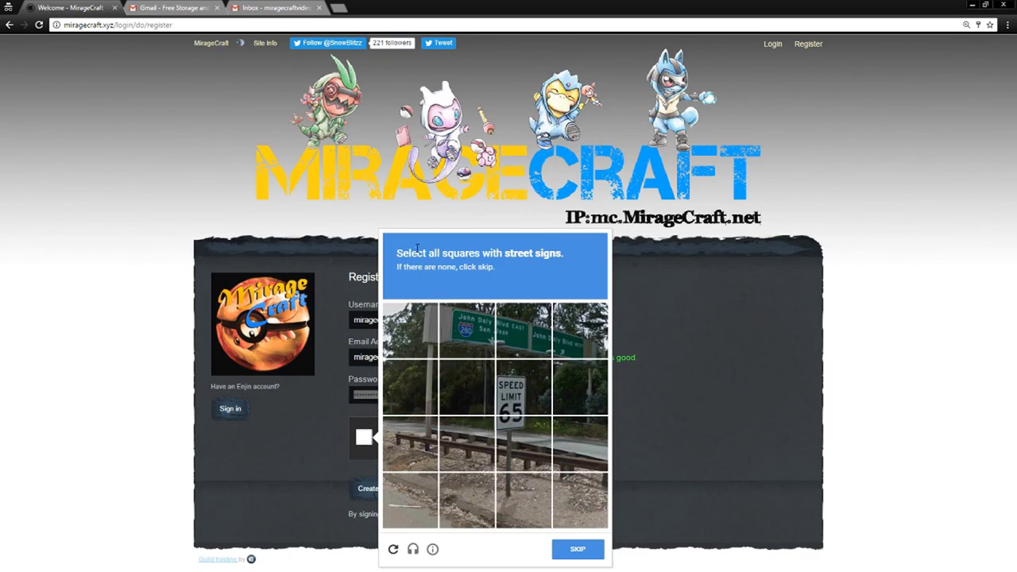
Step: Restart the robot check and submit the three tiles showing street numbers
left_click_drag(395, 252, 543, 252)
key("Escape")
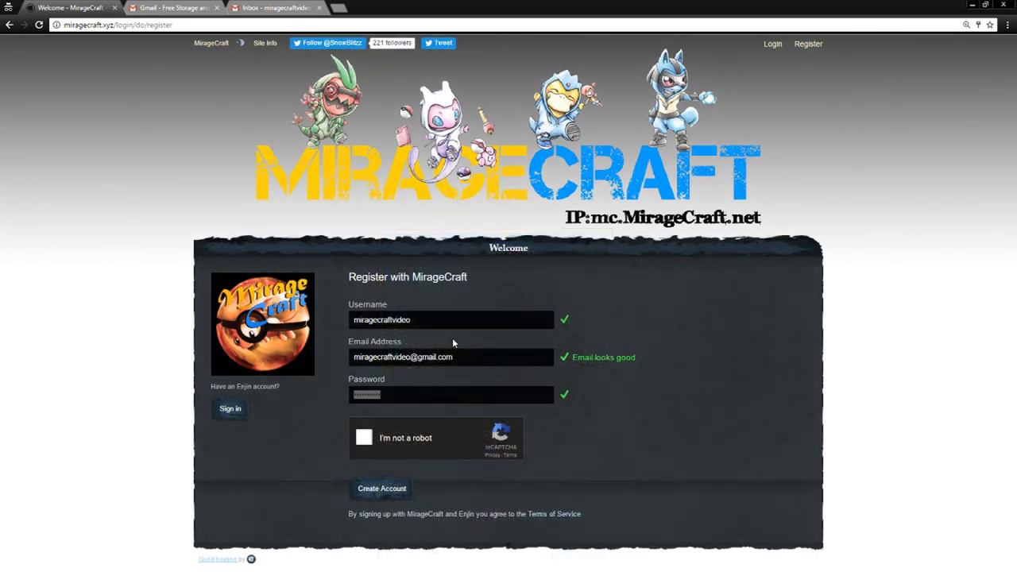
left_click(365, 441)
left_click(417, 342)
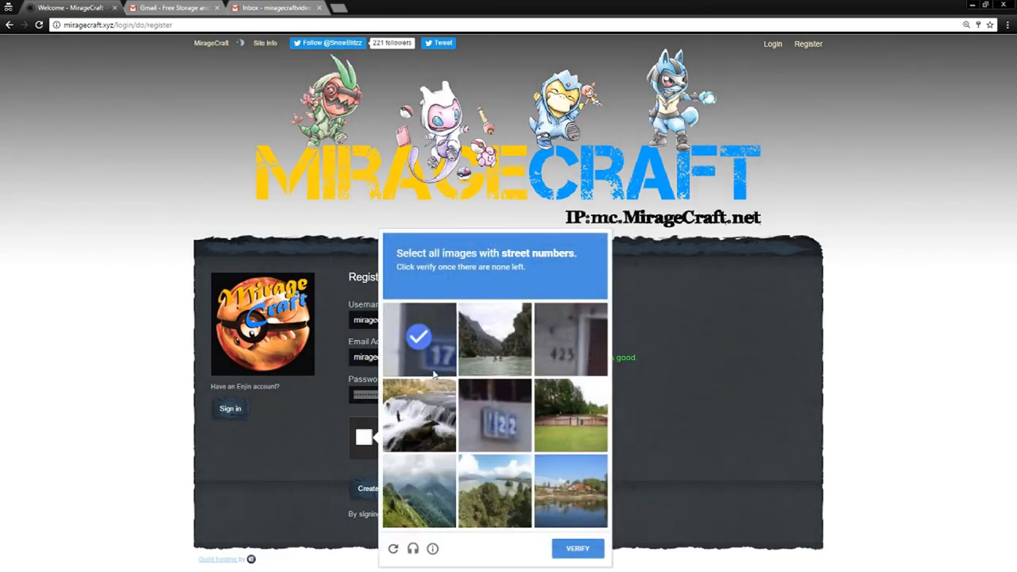
left_click(494, 415)
left_click(562, 367)
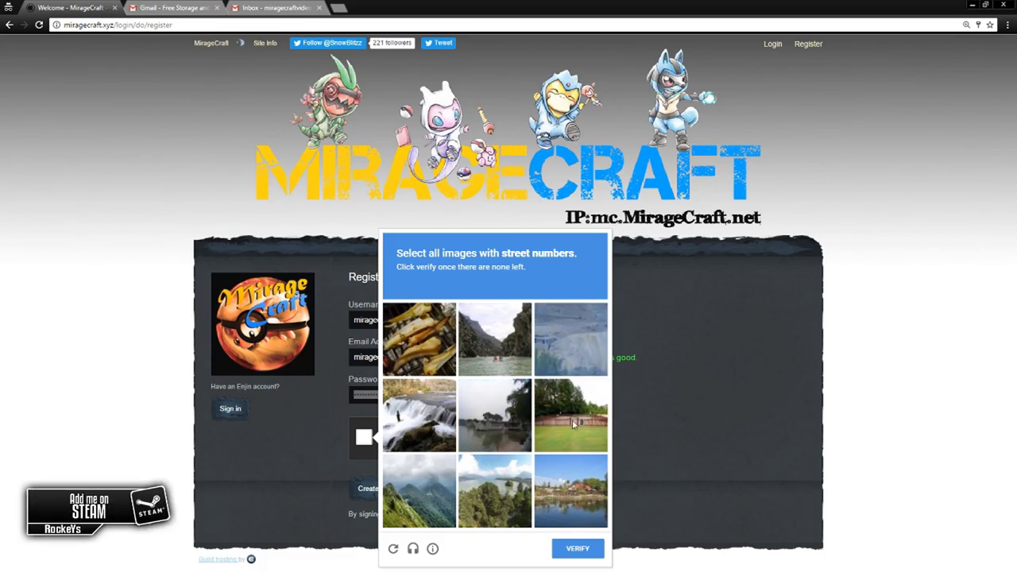
left_click(577, 552)
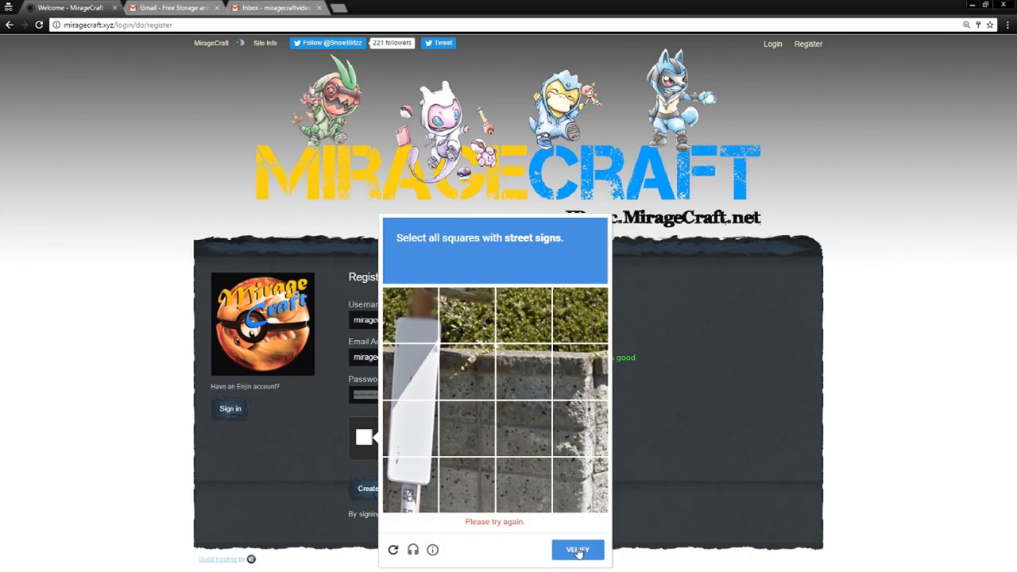
Step: Verify the five street-sign tiles, then Create Account
left_click(409, 498)
left_click(410, 443)
left_click(410, 387)
left_click(411, 331)
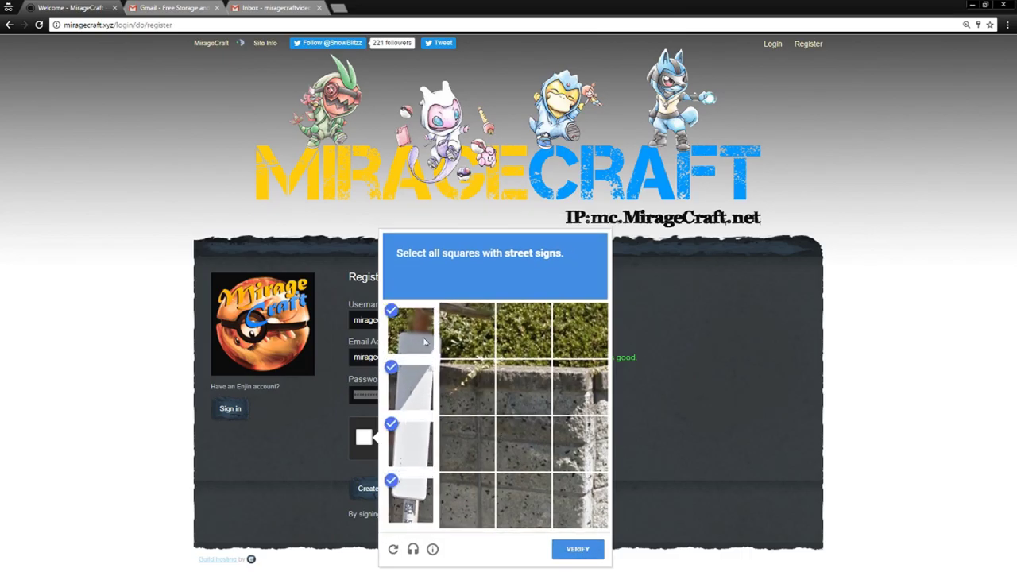
left_click(467, 330)
left_click(564, 550)
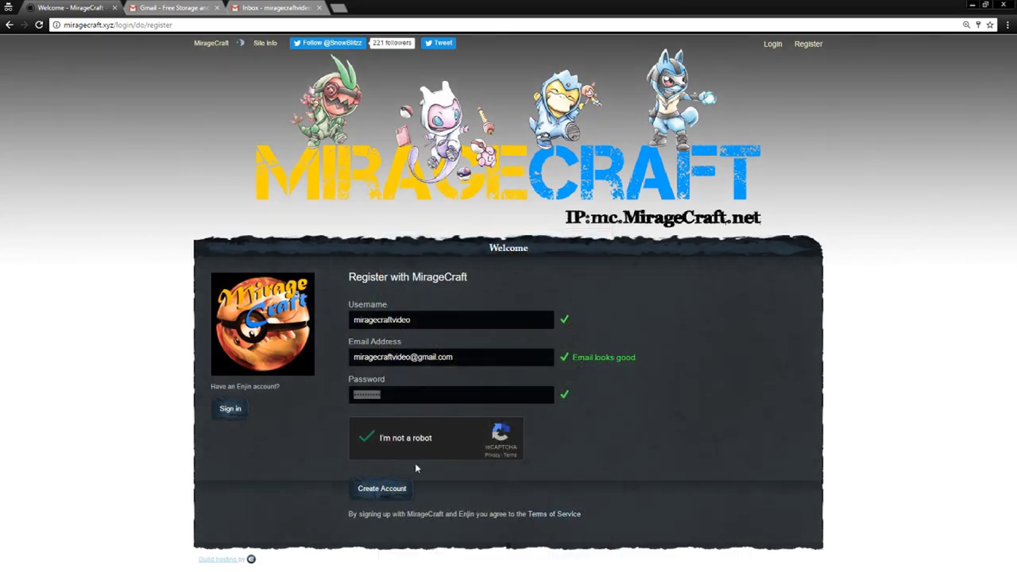
left_click(386, 492)
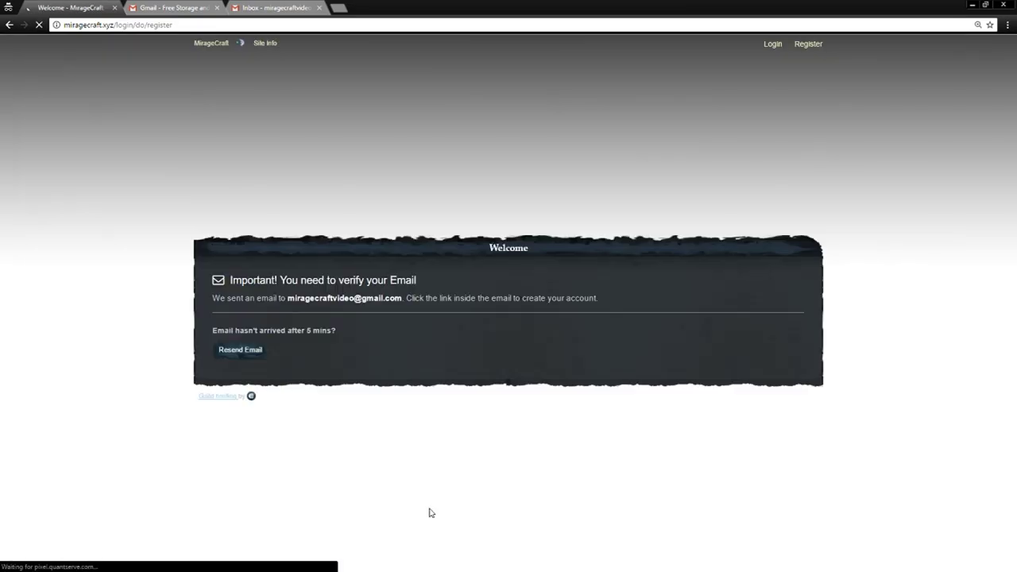
Step: Follow the verification link in Gmail's 'Verify Email - Action Required' message
left_click_drag(227, 294, 337, 332)
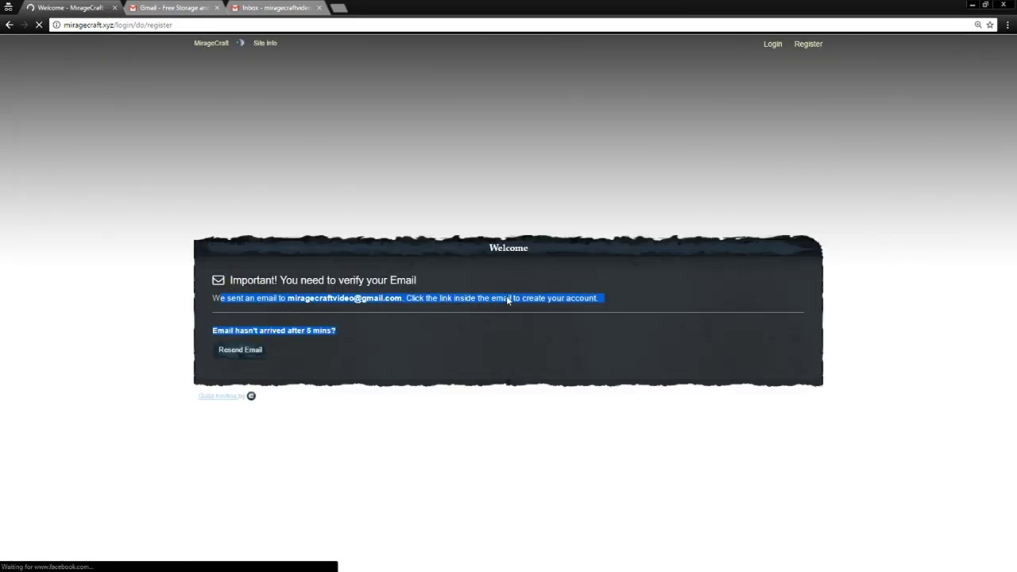
left_click(457, 295)
left_click(274, 8)
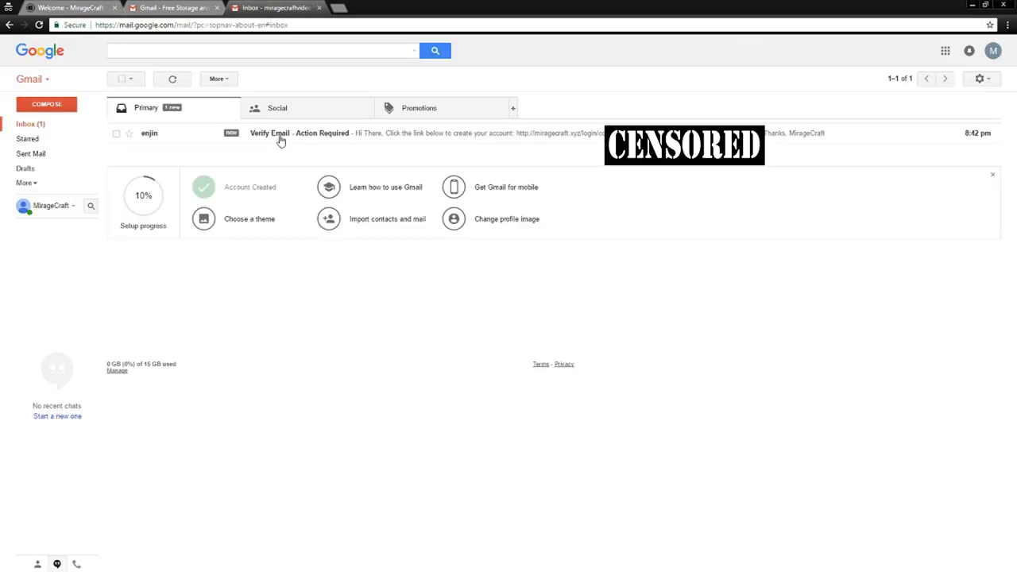
left_click(149, 137)
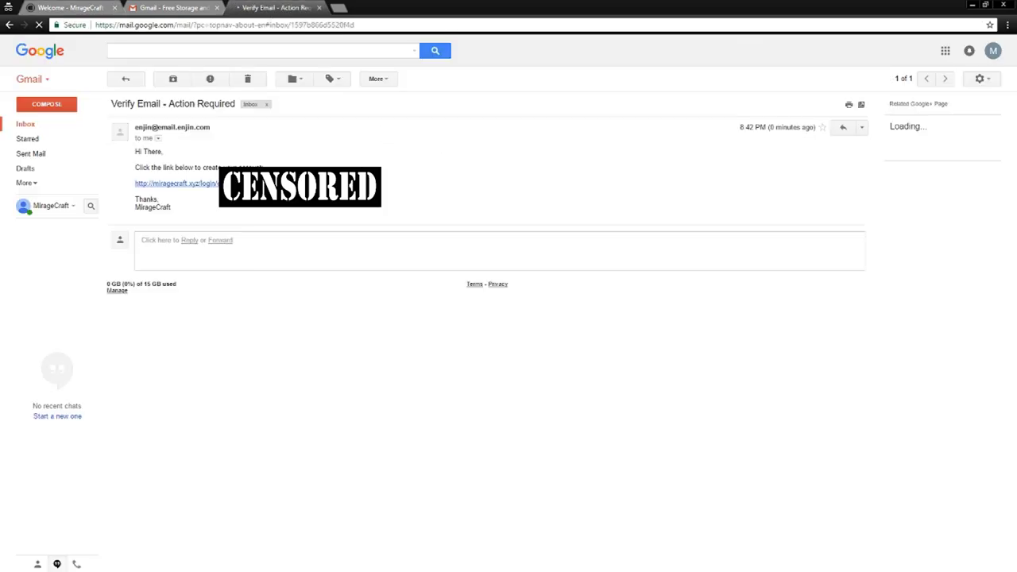
left_click(326, 184)
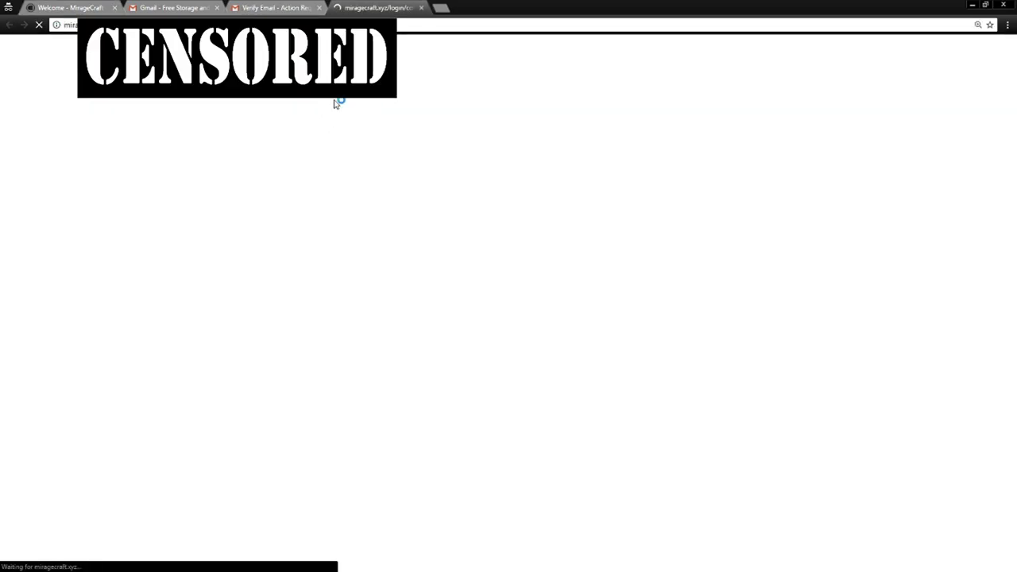
Step: Return to the newly opened MirageCraft page and continue to the site homepage
left_click(274, 7)
left_click(379, 7)
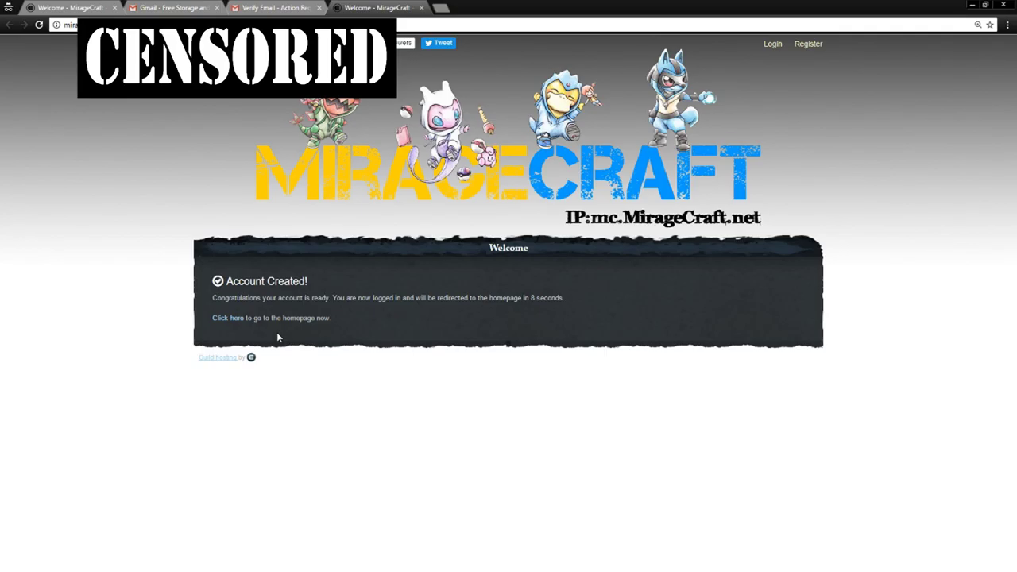
left_click(219, 319)
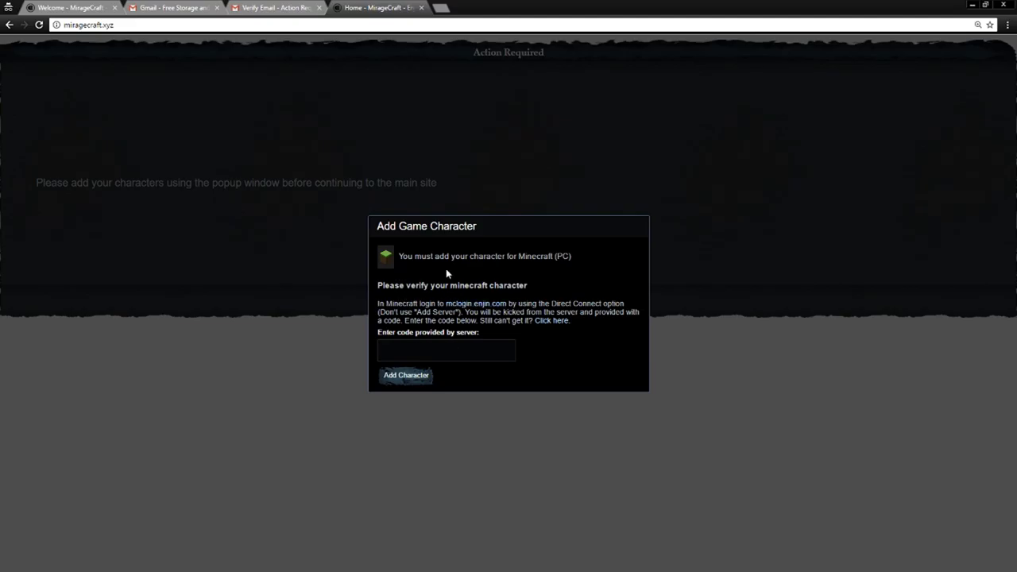
Step: Read the character-verification instructions in the Add Game Character popup
left_click_drag(379, 285, 509, 303)
left_click(459, 286)
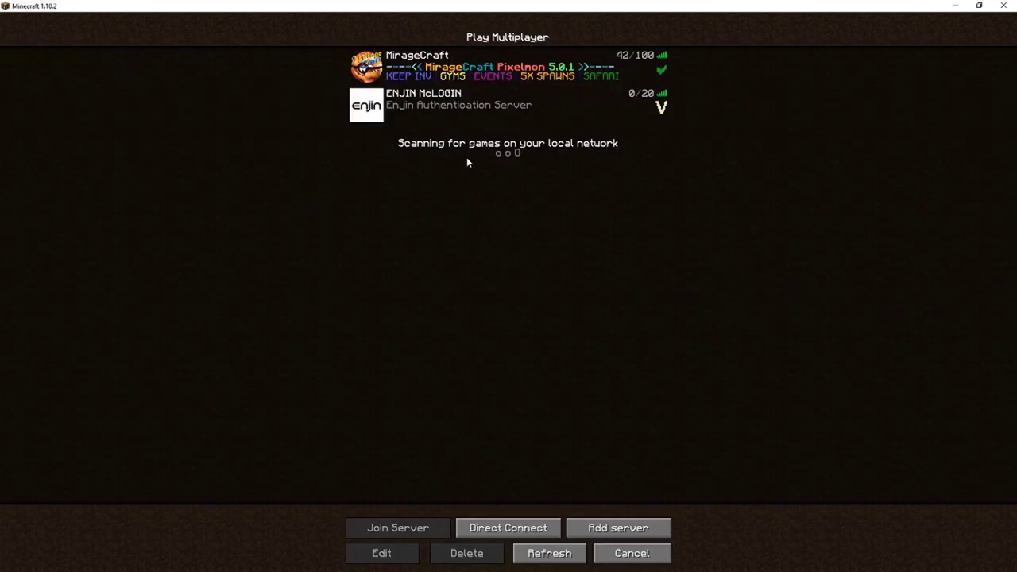
Step: Copy the mclogin.enjin.com address from the ENJIN McLOGIN server entry without changing it
left_click(457, 107)
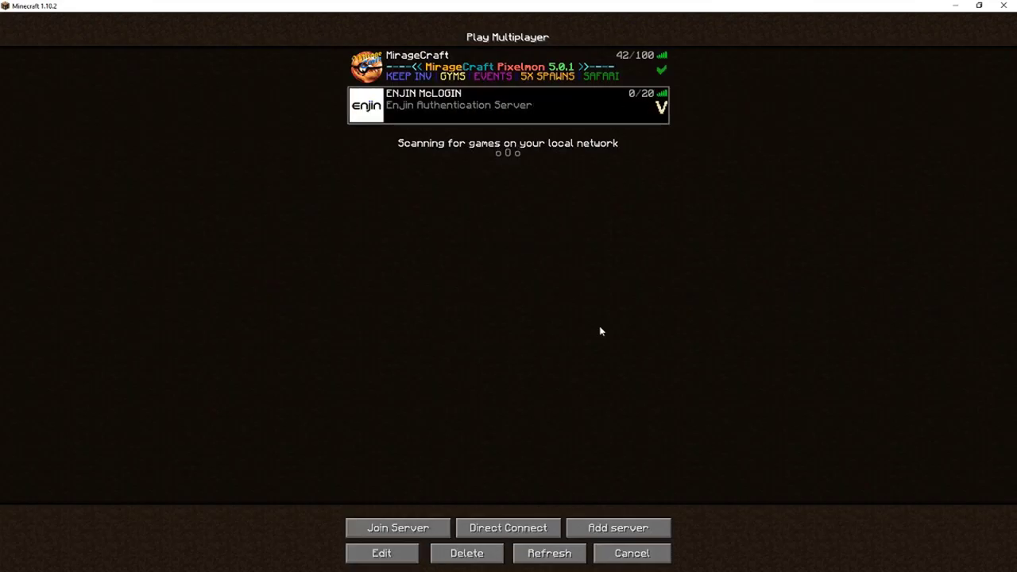
left_click(381, 553)
key("Tab")
key("ctrl+a")
key("ctrl+c")
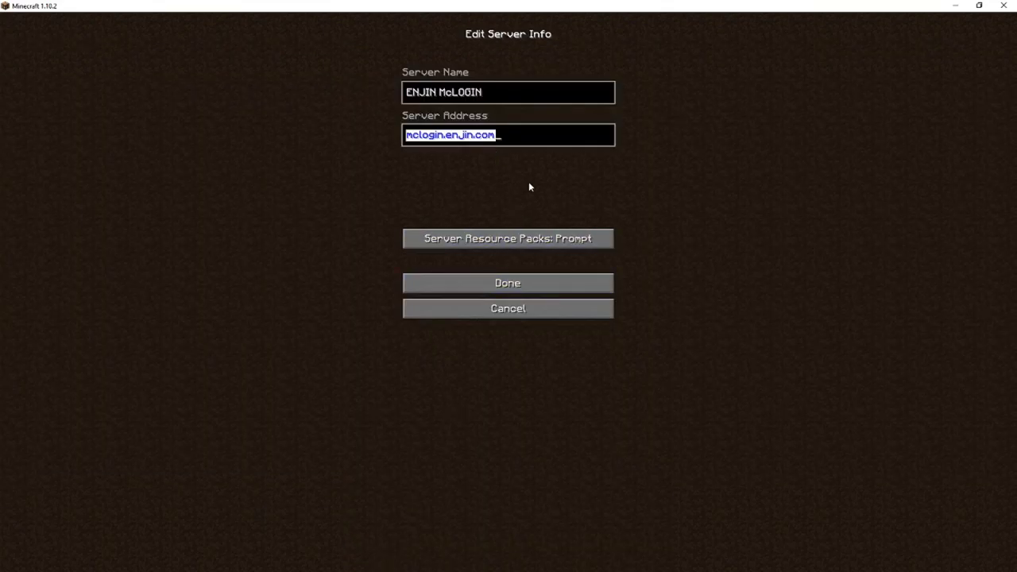
left_click(502, 286)
Step: Direct Connect to mclogin.enjin.com to obtain the login code, then return to the browser
left_click(509, 526)
key("ctrl+v")
key("ctrl+a")
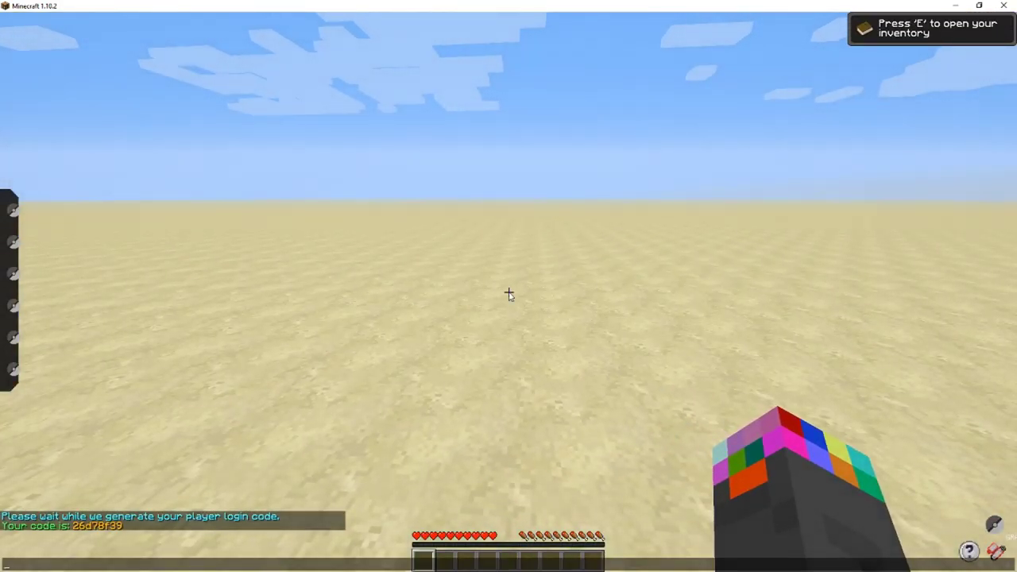
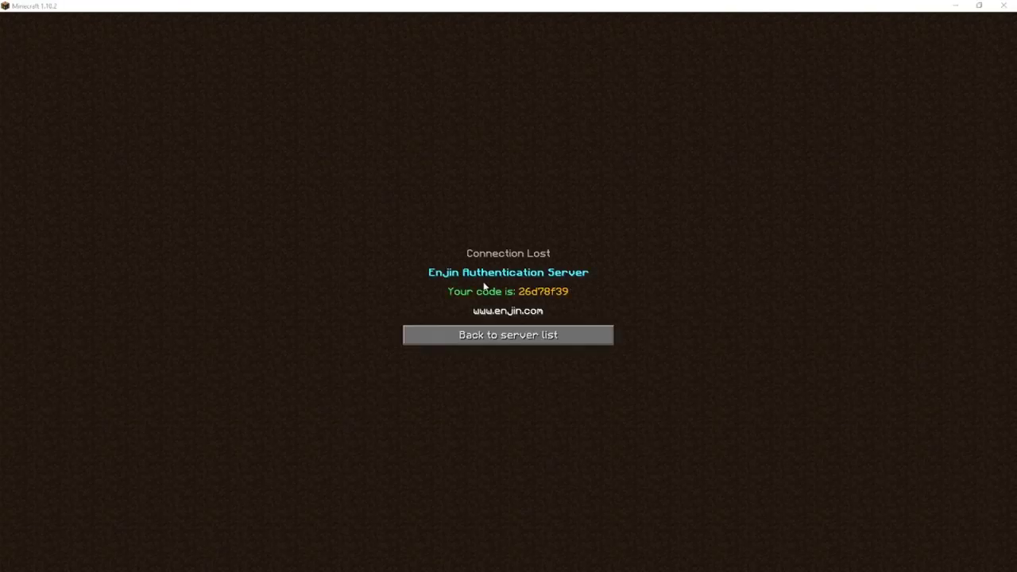
key("alt+Tab")
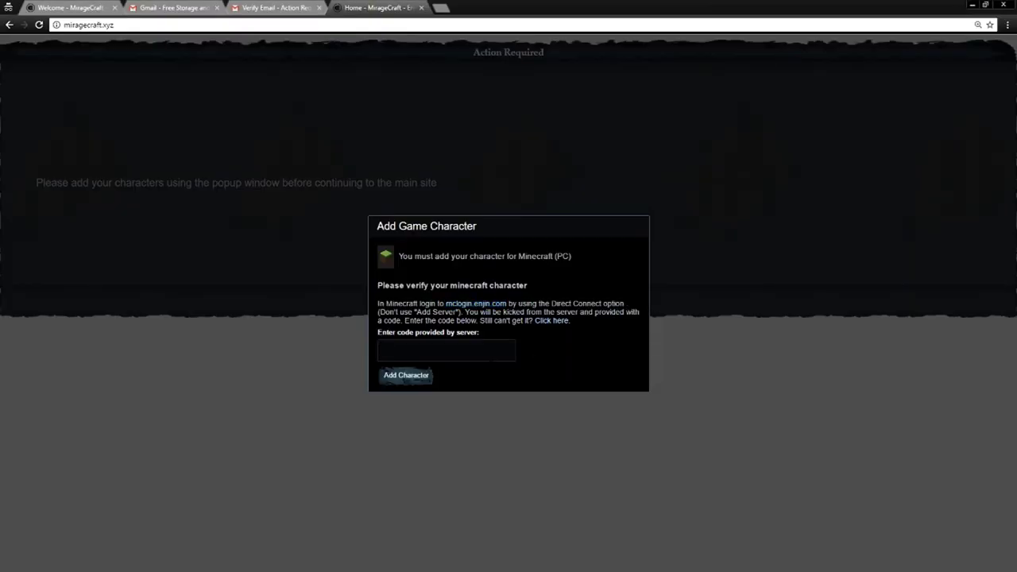
Step: Add the character using the server code from Minecraft, dismiss the vote reminder and like the site
key("alt+Tab")
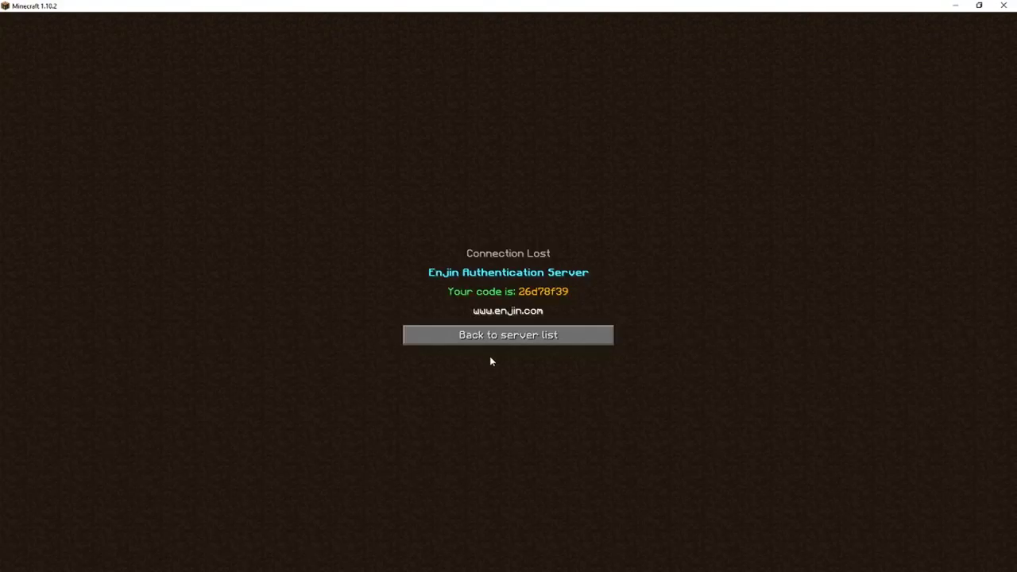
key("alt+Tab")
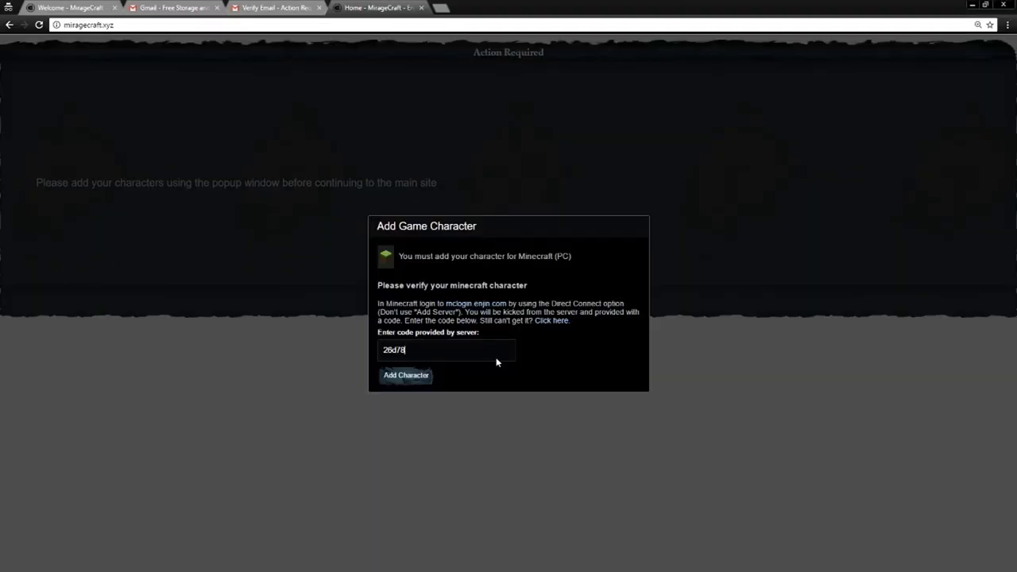
key("alt+Tab")
key("alt+Tab")
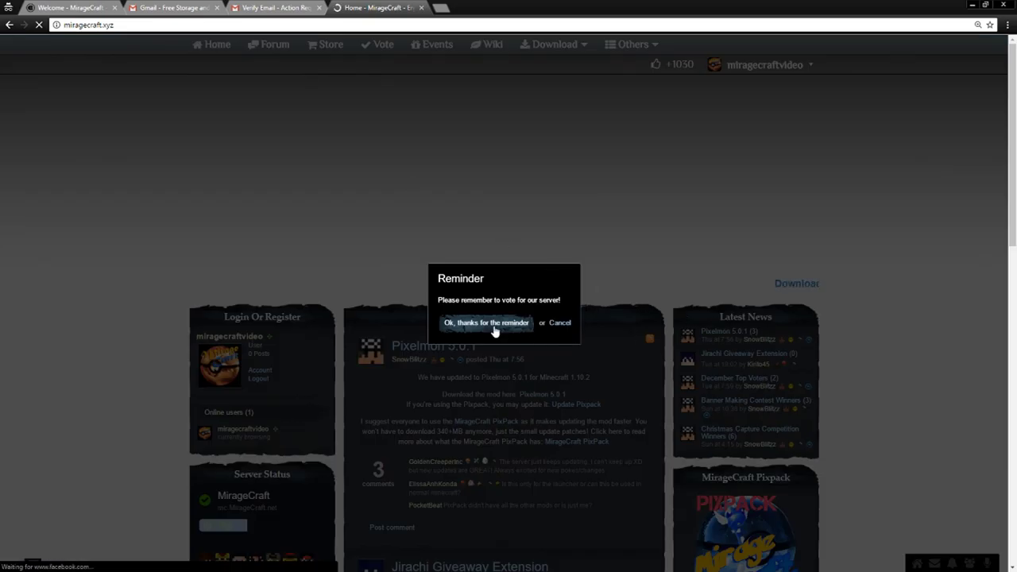
left_click(494, 323)
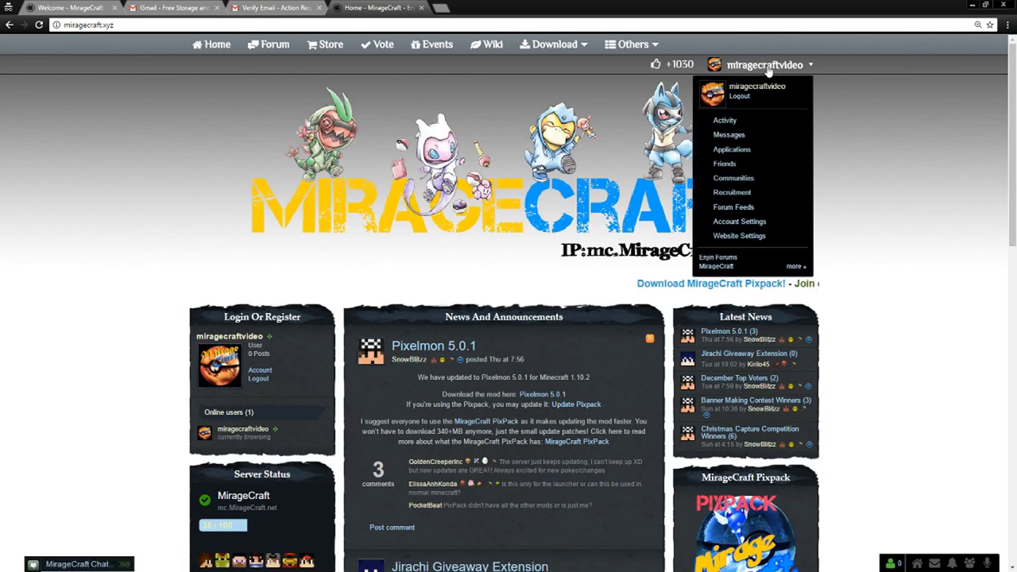
left_click(656, 64)
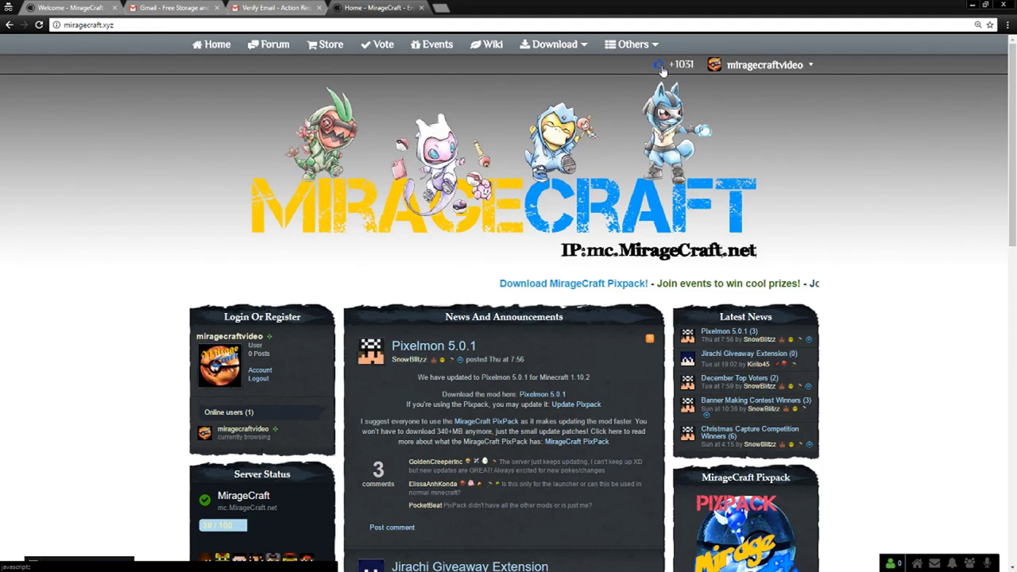
Step: Open your profile page and scroll down through its cards
left_click(763, 65)
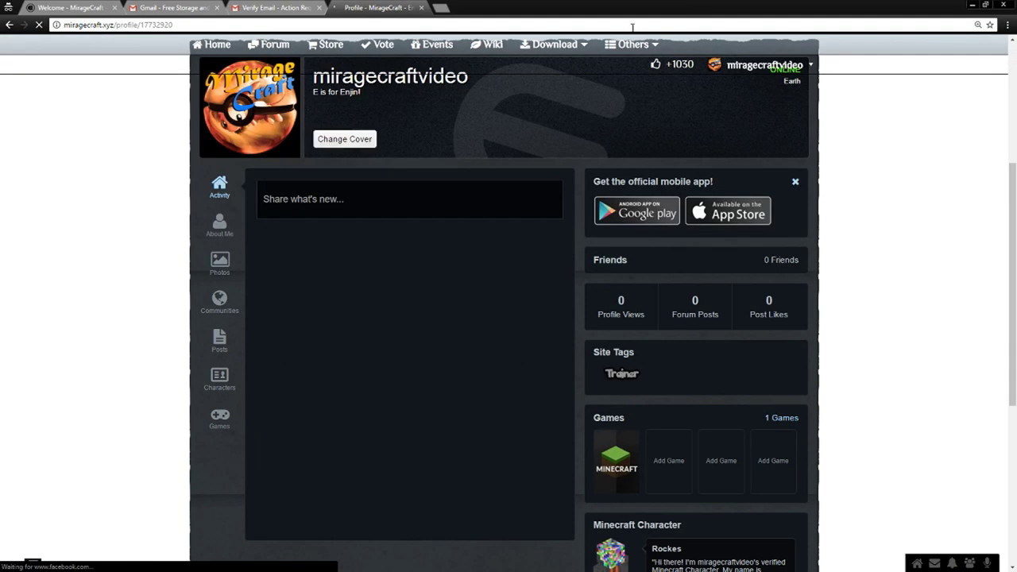
left_click(633, 43)
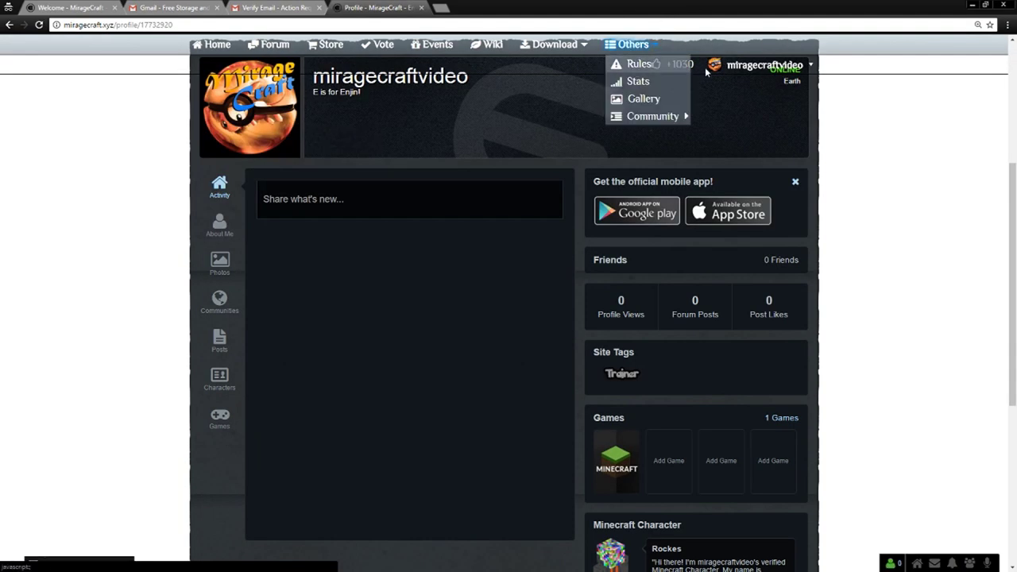
scroll(723, 300, "down", 1)
scroll(722, 300, "down", 1)
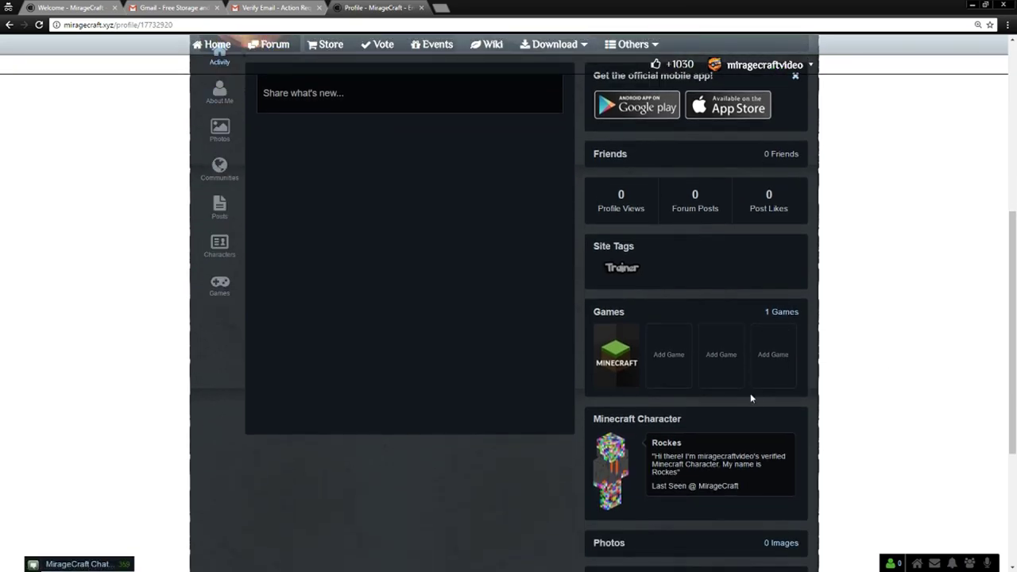
left_click_drag(652, 442, 681, 443)
scroll(672, 430, "down", 1)
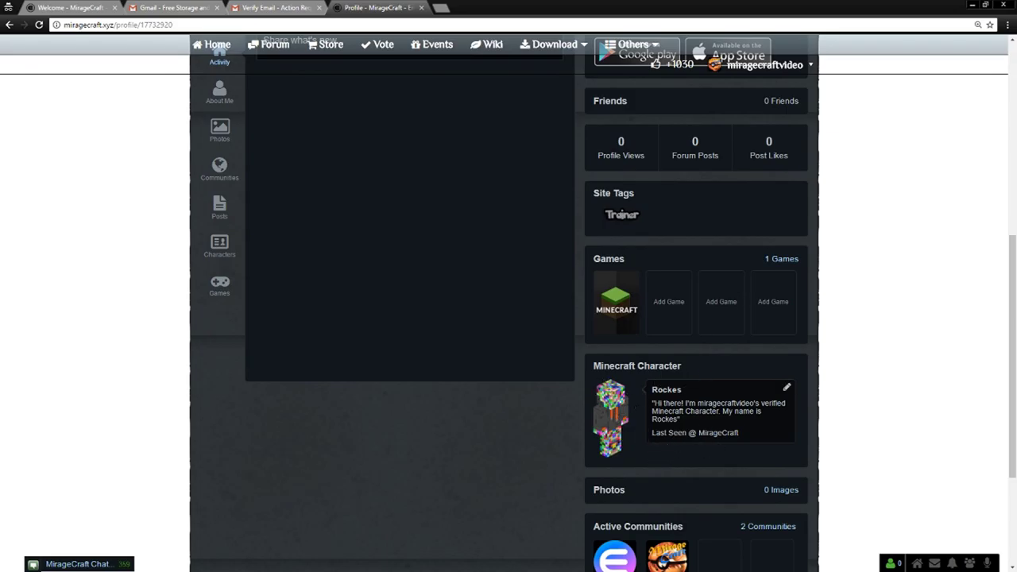
scroll(697, 380, "down", 2)
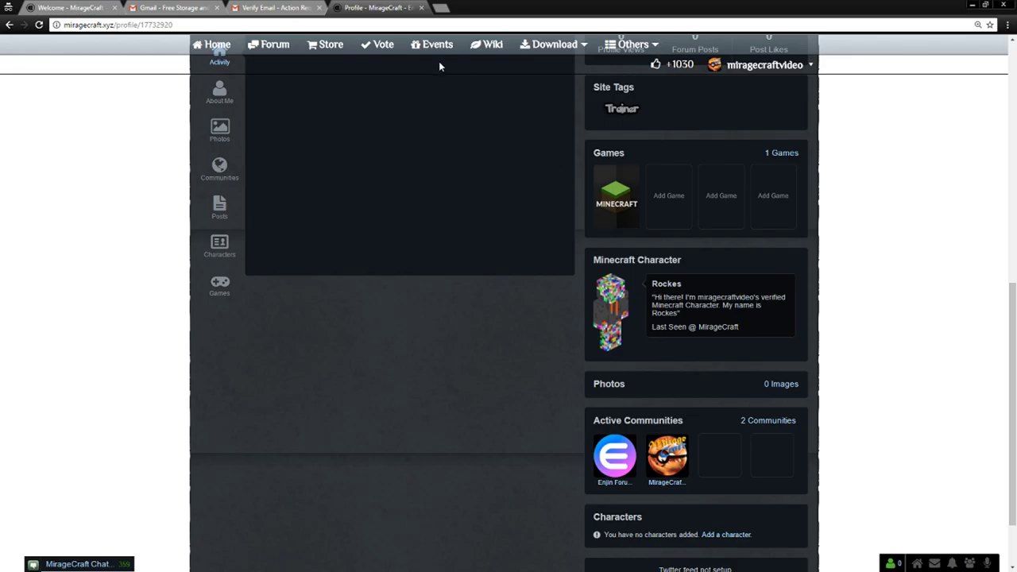
Step: Scroll back up to the Trainer site tag and open its image
scroll(695, 111, "up", 3)
scroll(639, 255, "up", 3)
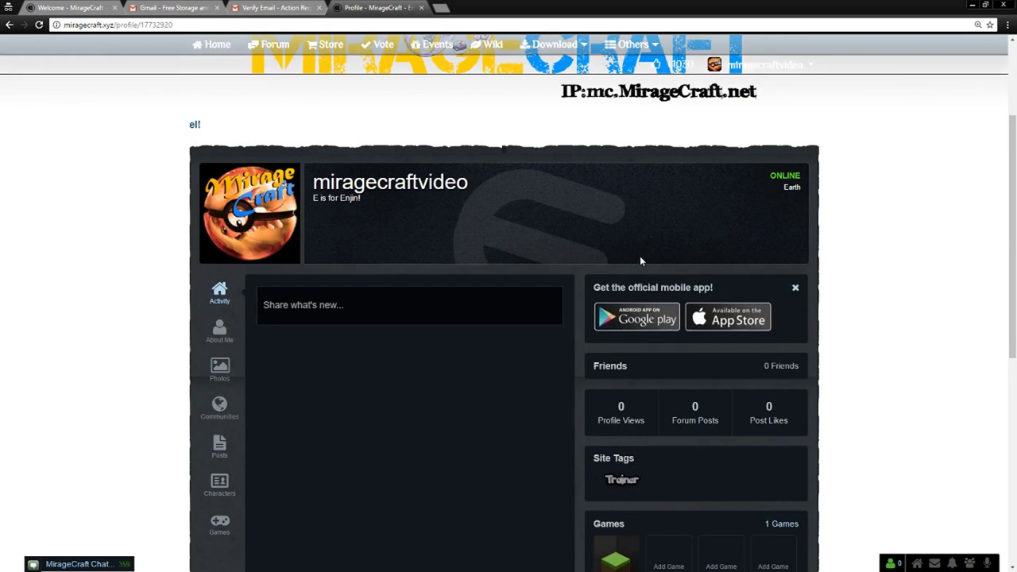
scroll(646, 277, "down", 6)
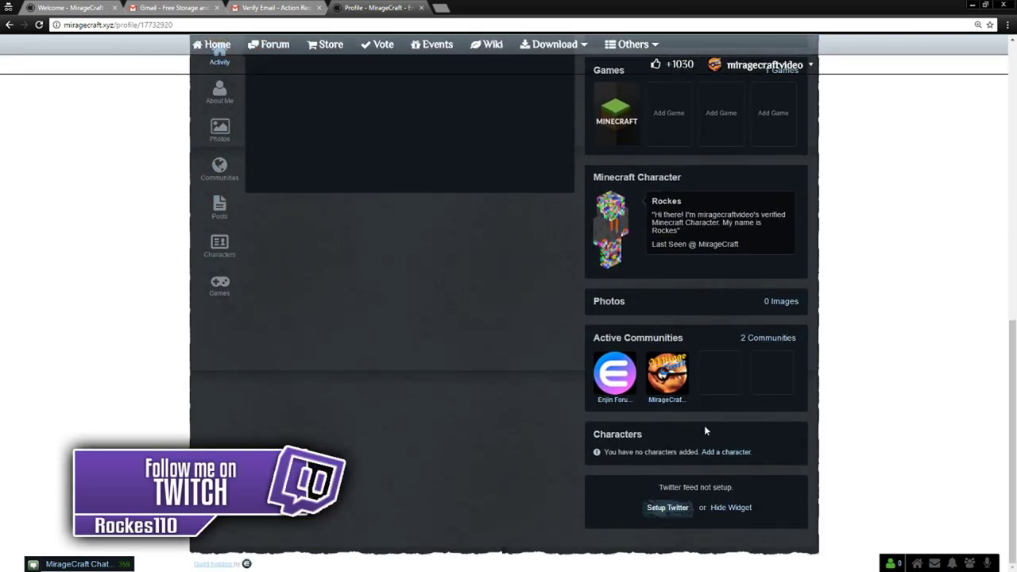
scroll(721, 336, "up", 2)
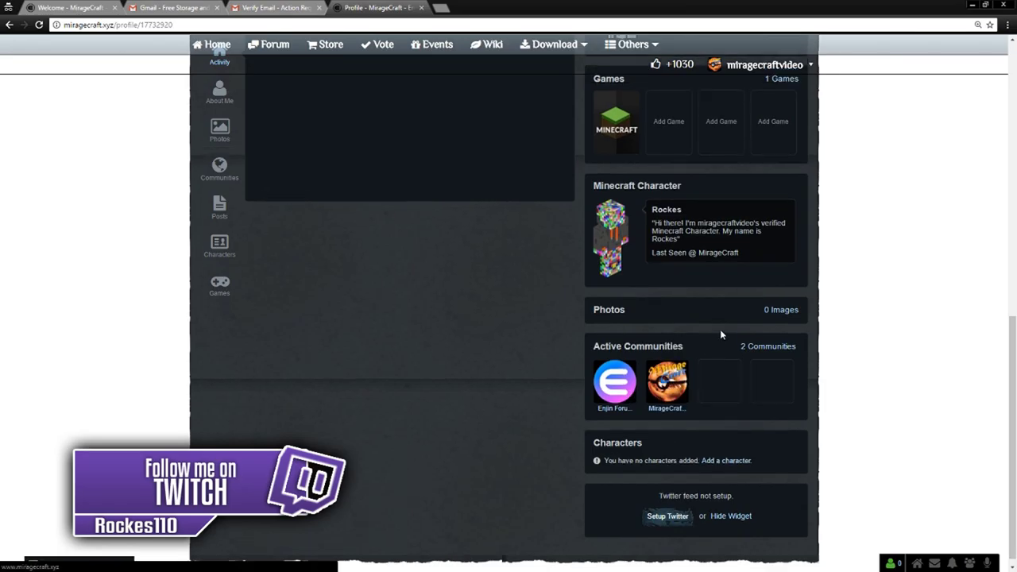
scroll(623, 344, "up", 4)
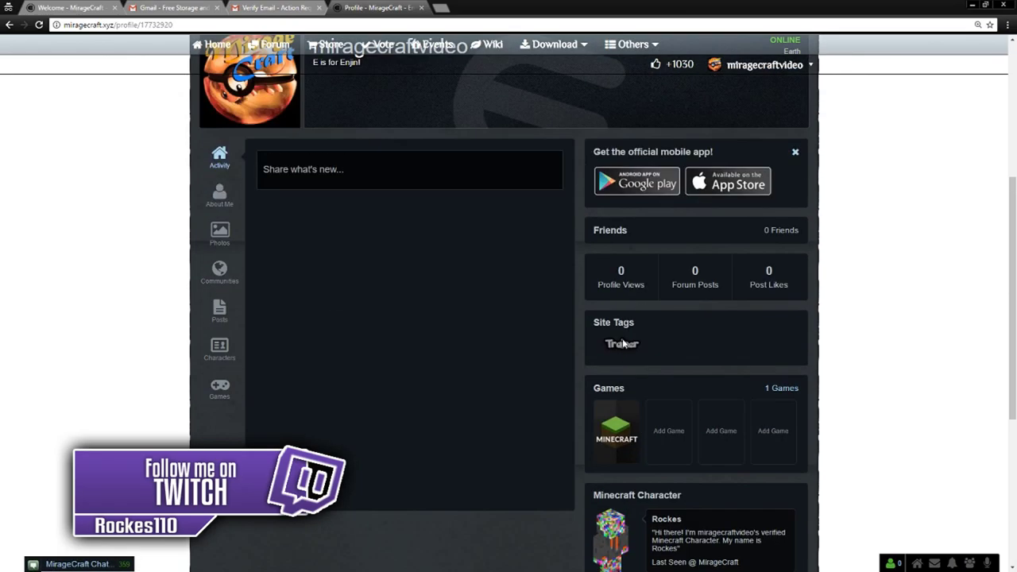
left_click_drag(606, 348, 642, 347)
left_click(620, 346)
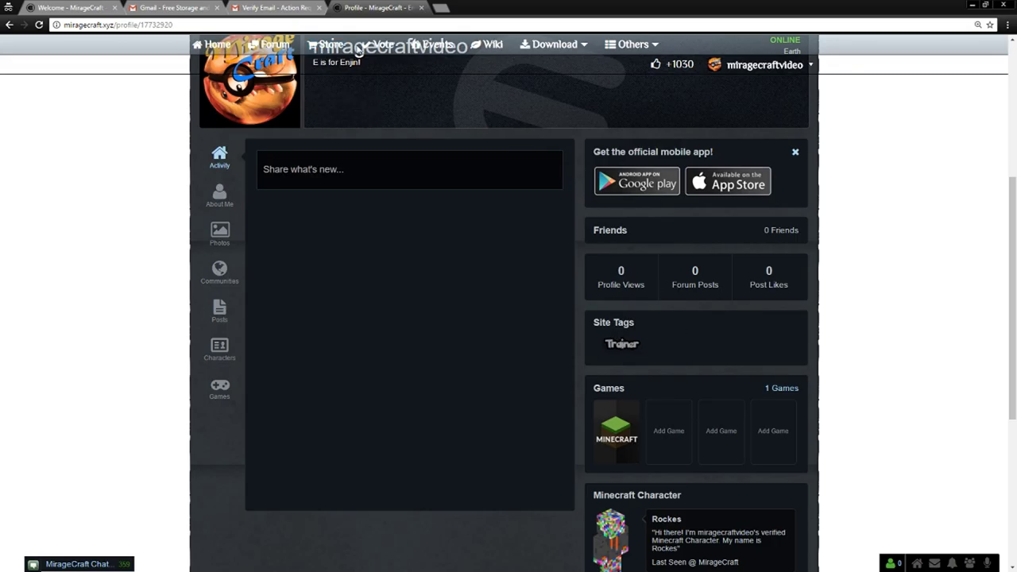
Step: Start a new General Discussion thread with the body 'hi im new'
left_click(282, 49)
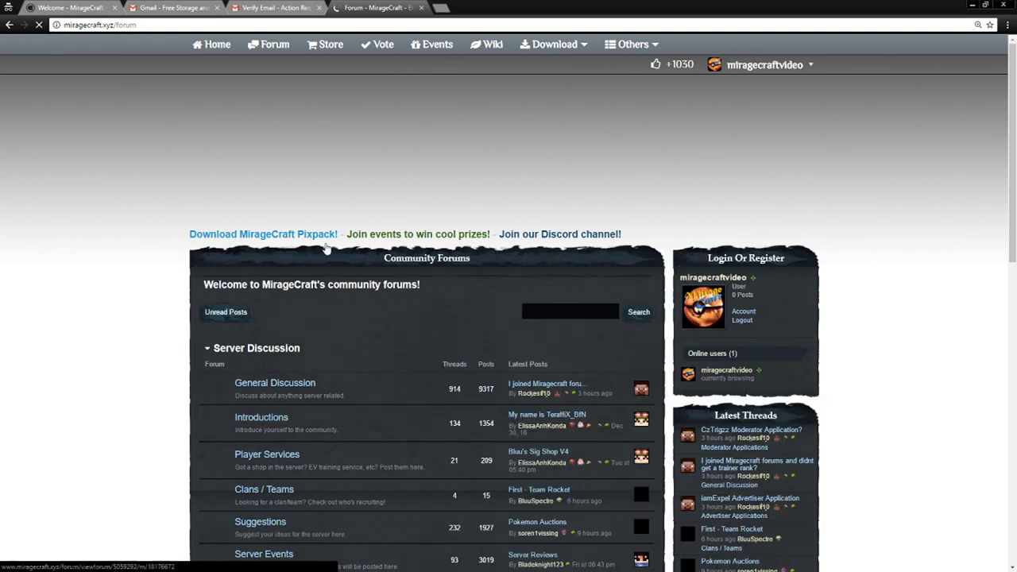
scroll(318, 302, "down", 2)
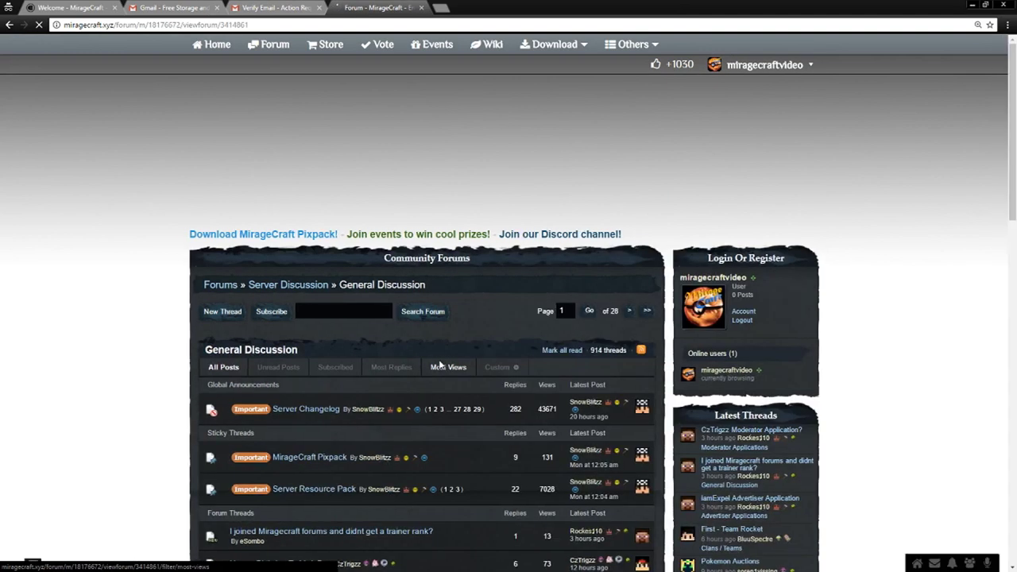
left_click(225, 375)
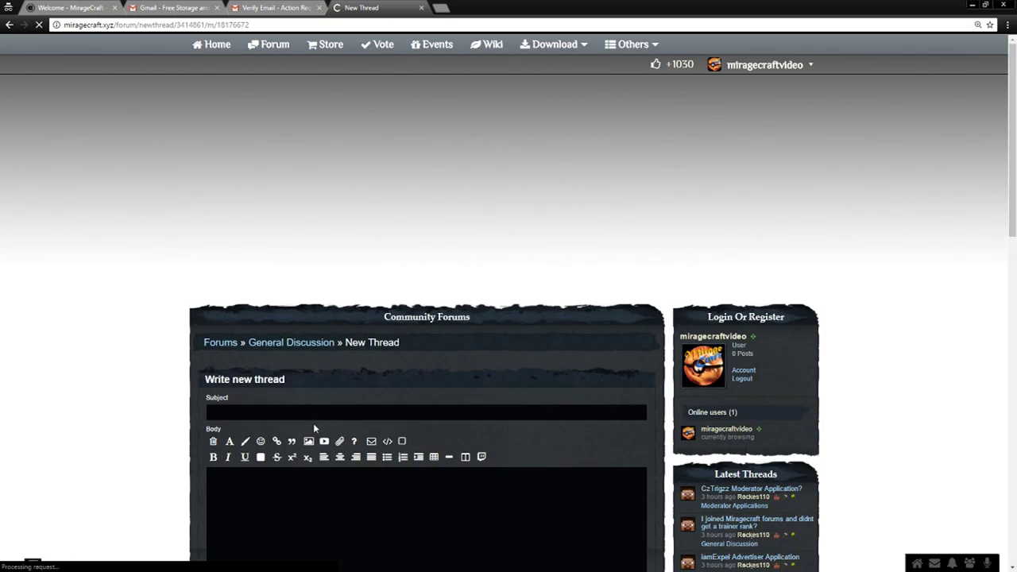
type("hi im new")
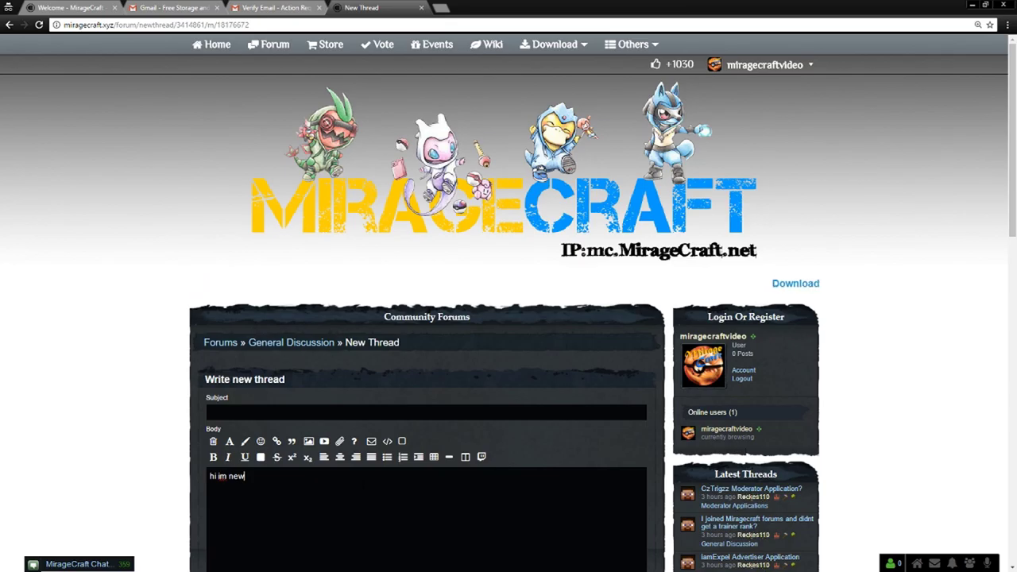
scroll(877, 387, "down", 10)
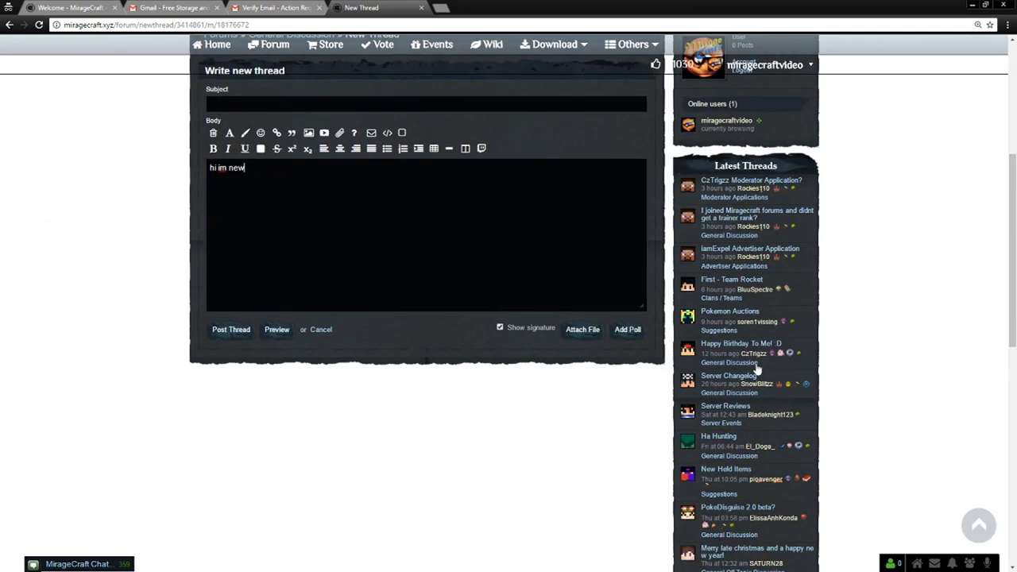
scroll(616, 299, "down", 3)
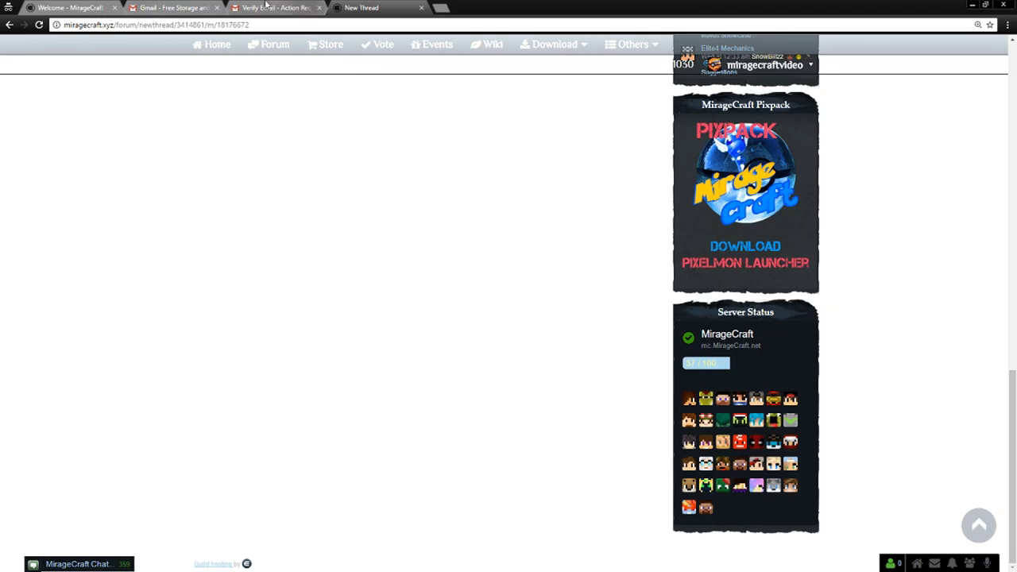
scroll(347, 213, "up", 15)
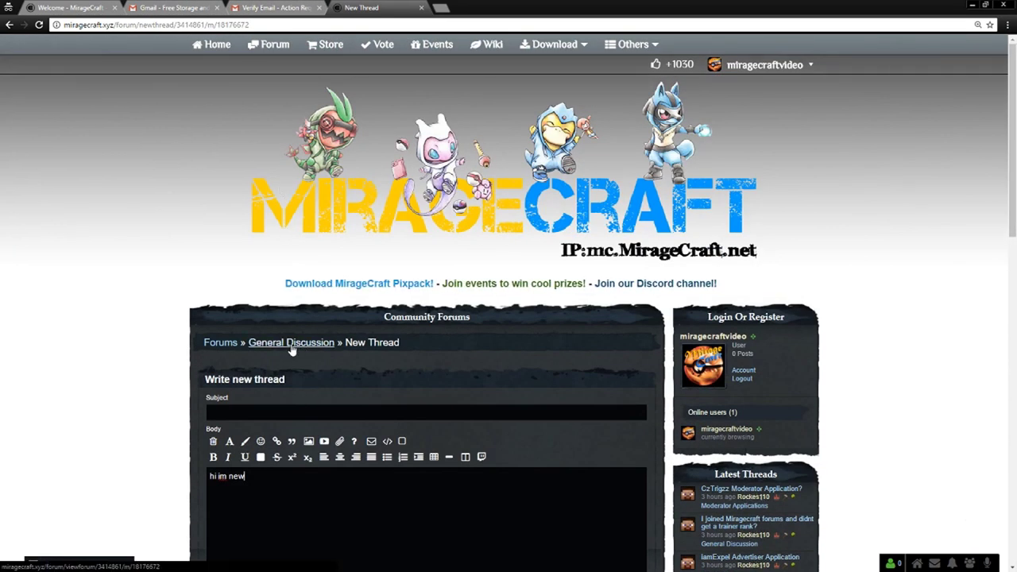
Step: Leave the draft unposted, browse the General Support forum, and go back to your profile
left_click(221, 343)
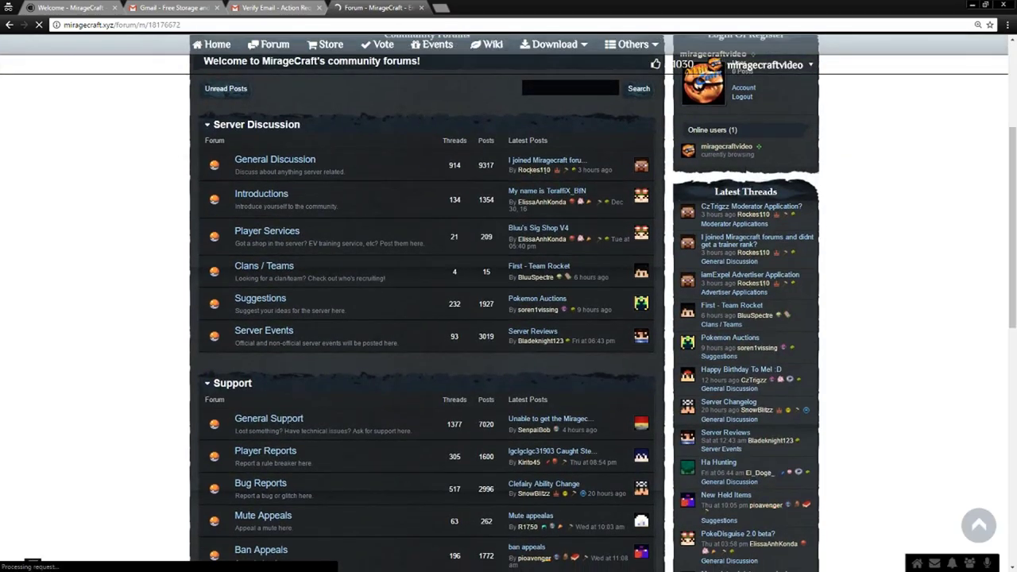
left_click(274, 442)
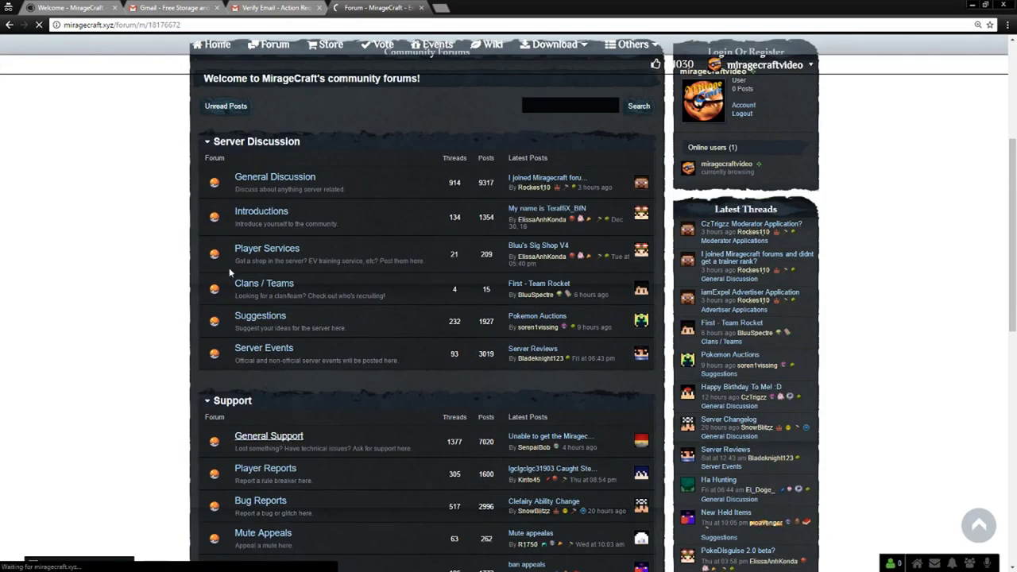
left_click(69, 6)
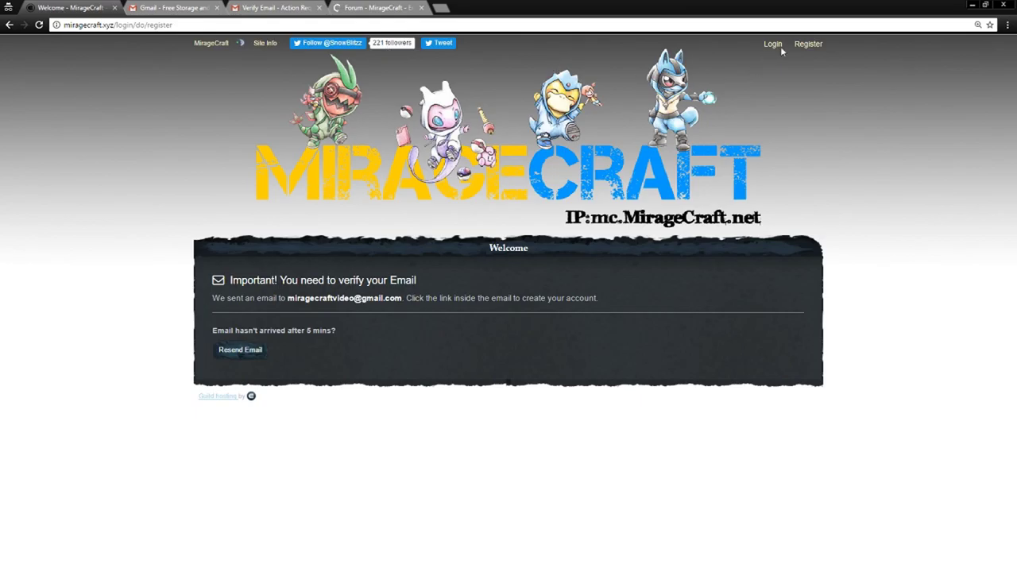
left_click(412, 6)
left_click(762, 64)
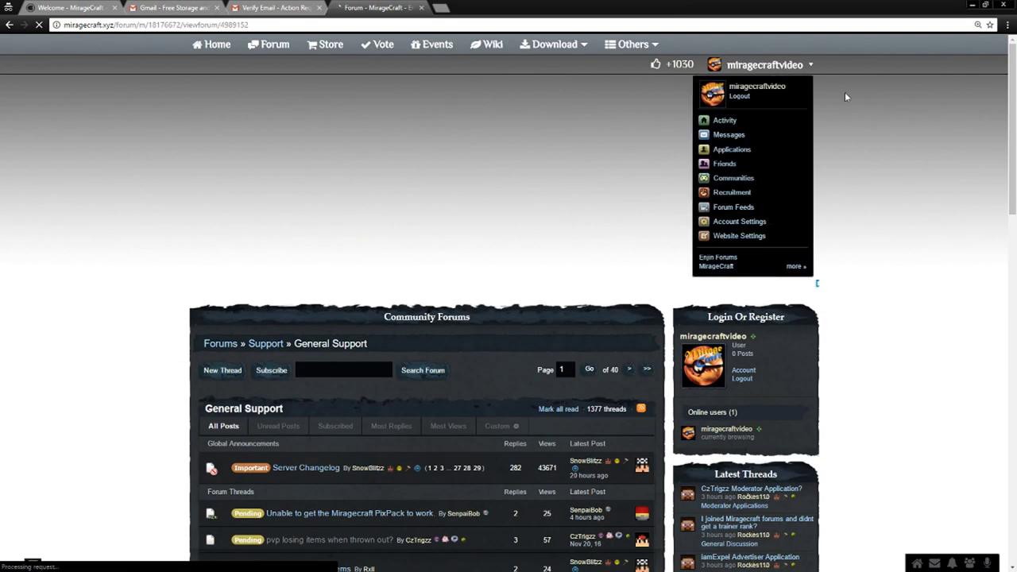
left_click(745, 67)
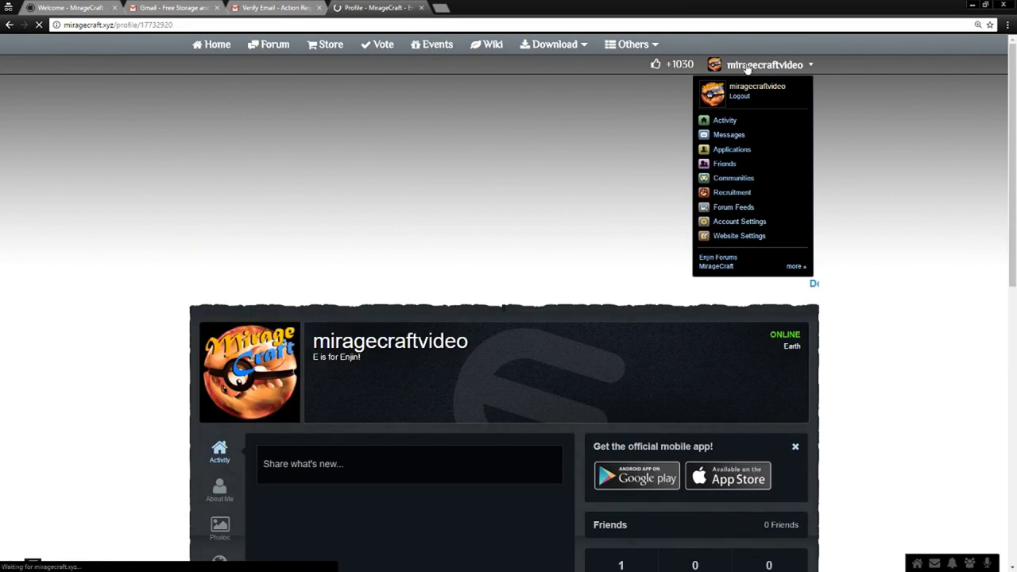
left_click(745, 88)
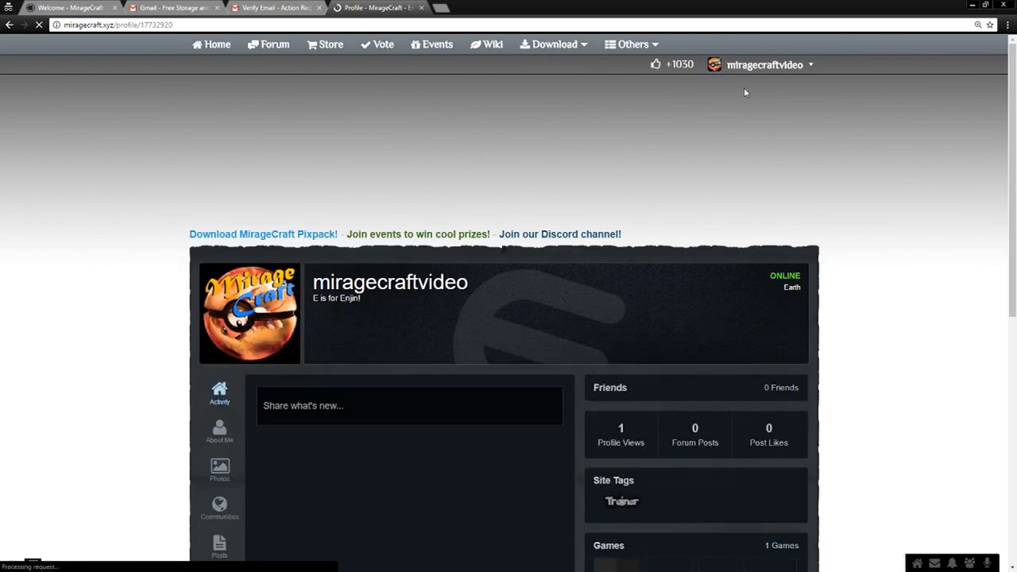
Step: Open the 2 Communities list, choose Leave Website for MirageCraft, then cancel it
scroll(651, 291, "down", 6)
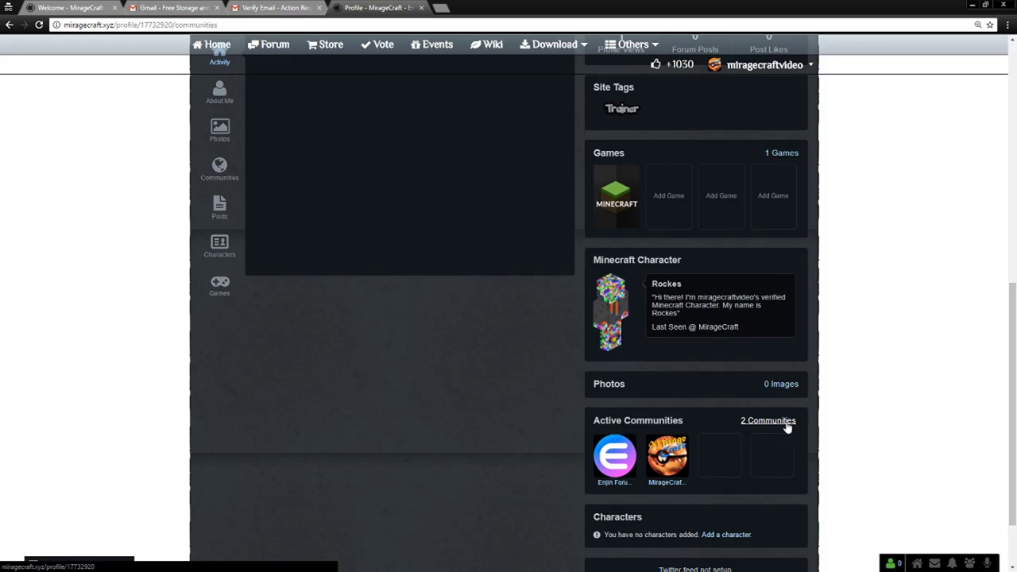
left_click(774, 422)
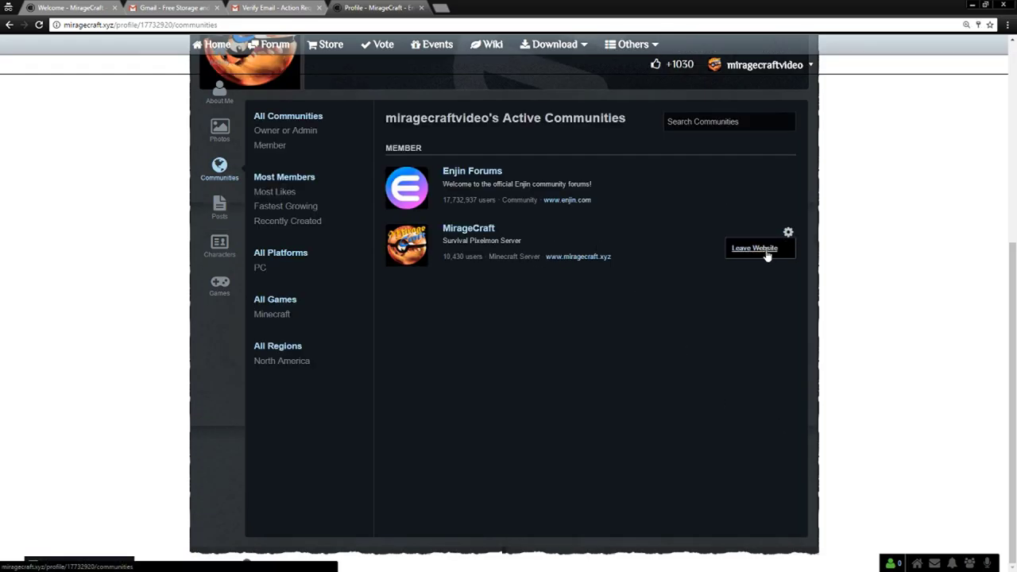
left_click(759, 250)
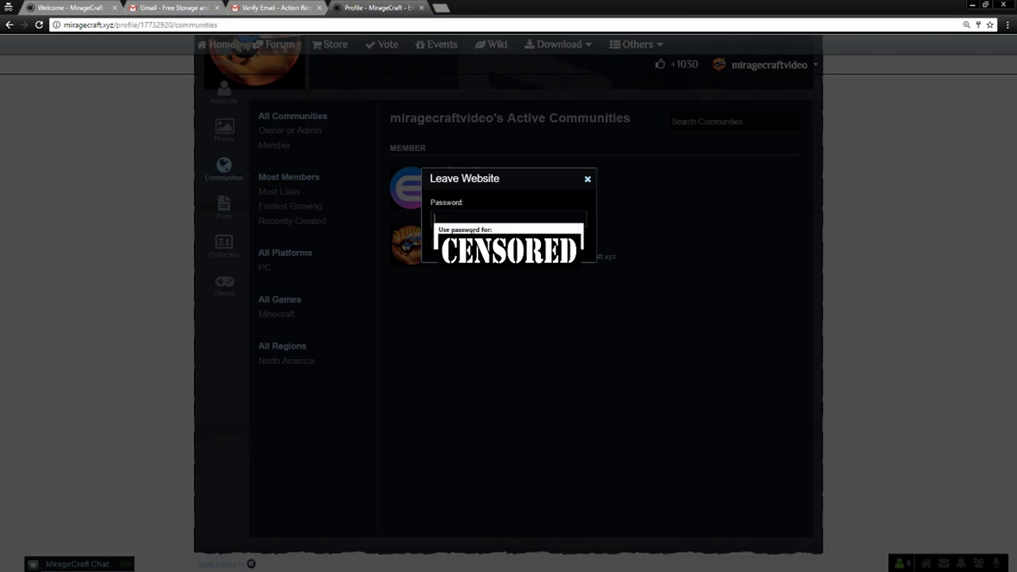
left_click(586, 180)
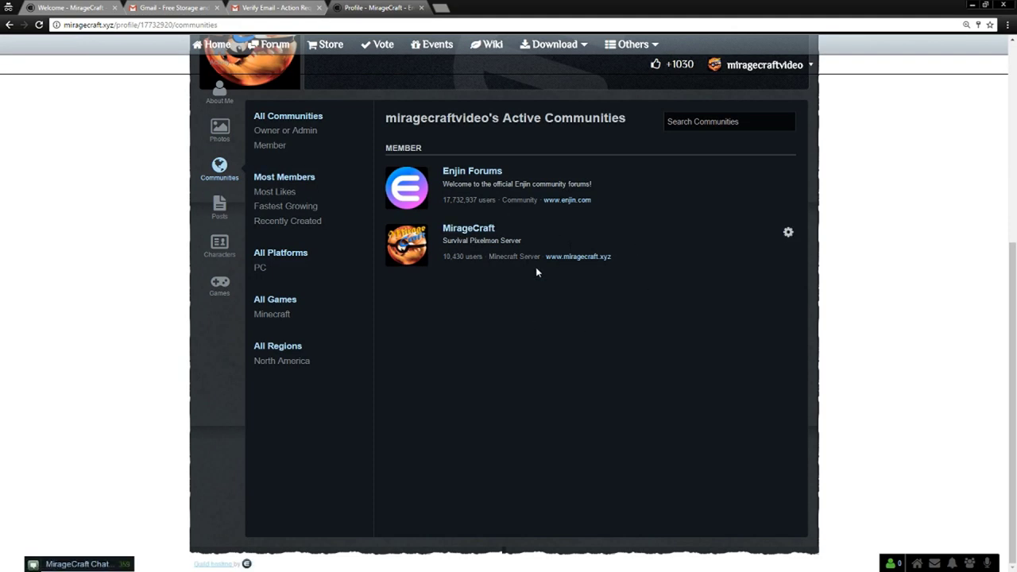
scroll(716, 79, "up", 5)
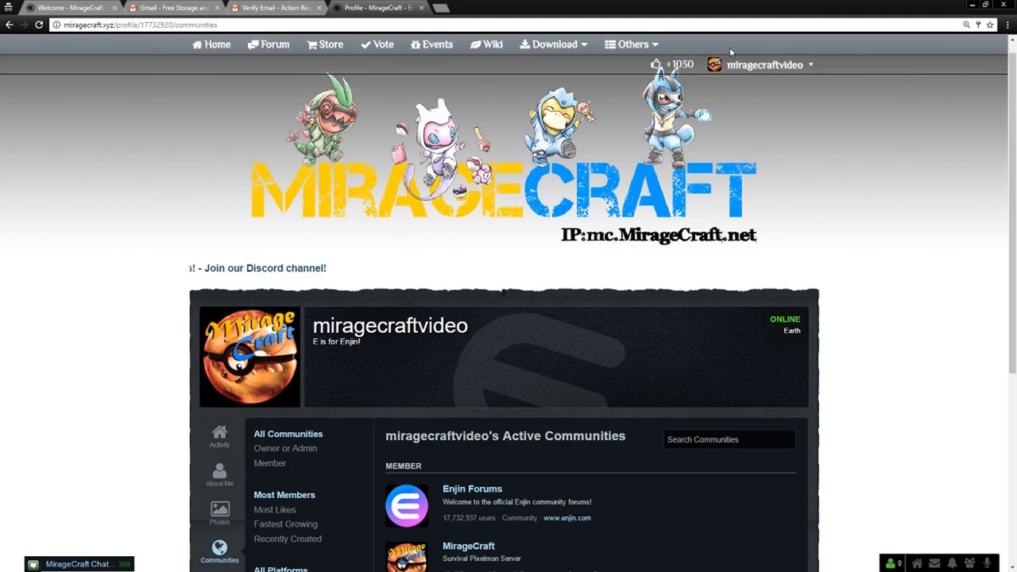
mouse_move(769, 80)
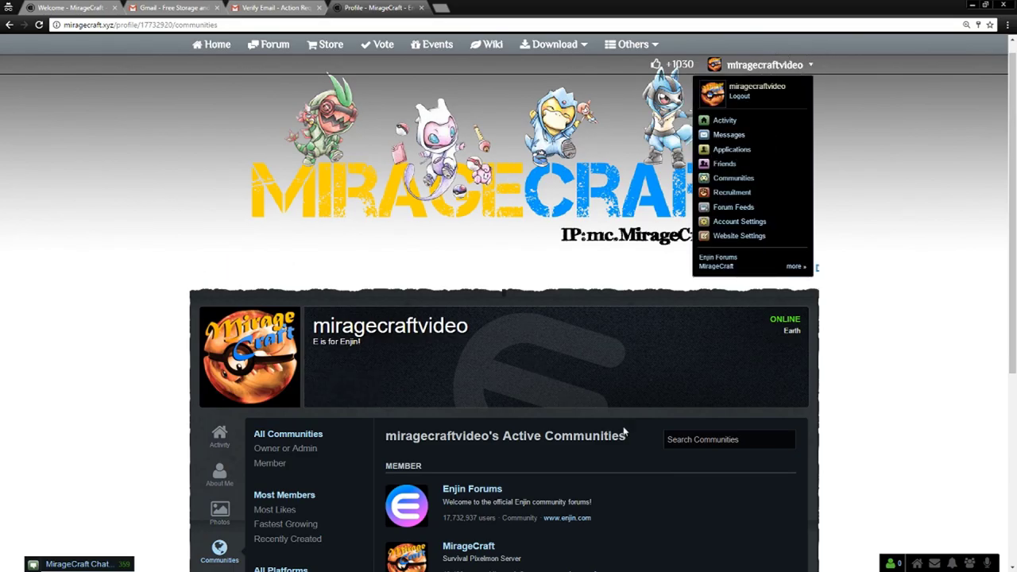